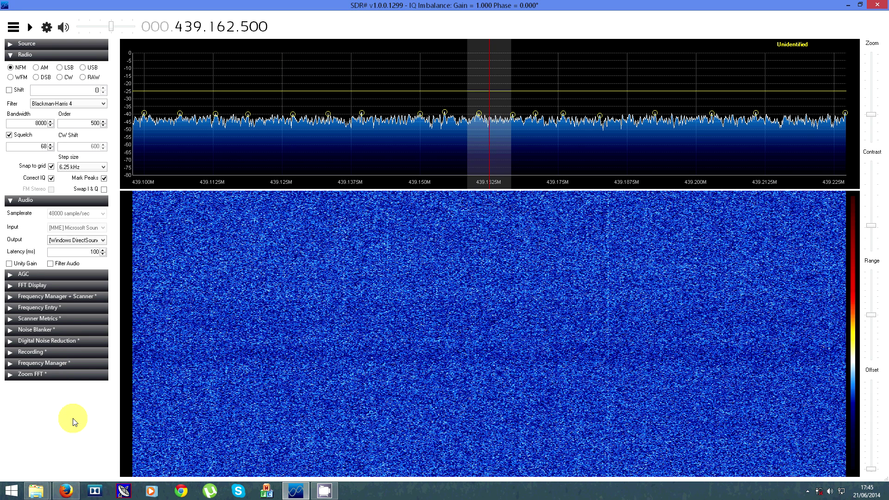
# Show the VB-Audio Virtual Cable page in Firefox at its VB-CABLE Driver download section.
pyautogui.click(66, 491)
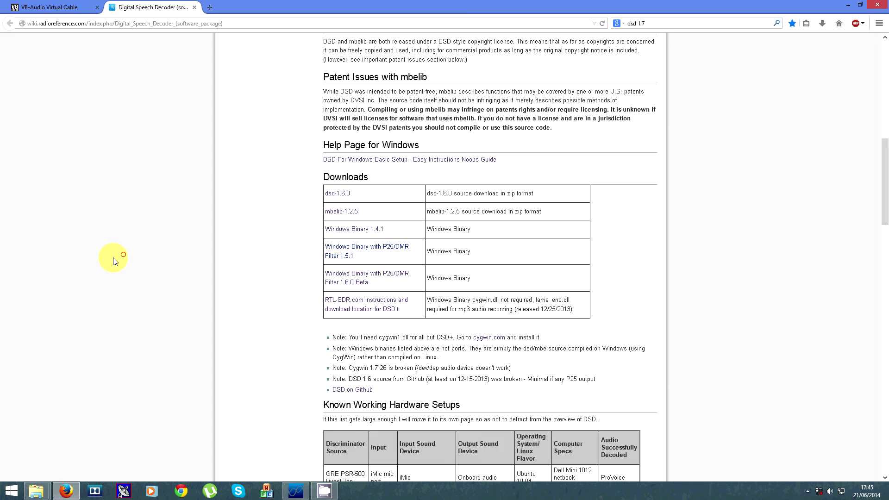
pyautogui.hotkey('ctrl', 'shift', 'Tab')
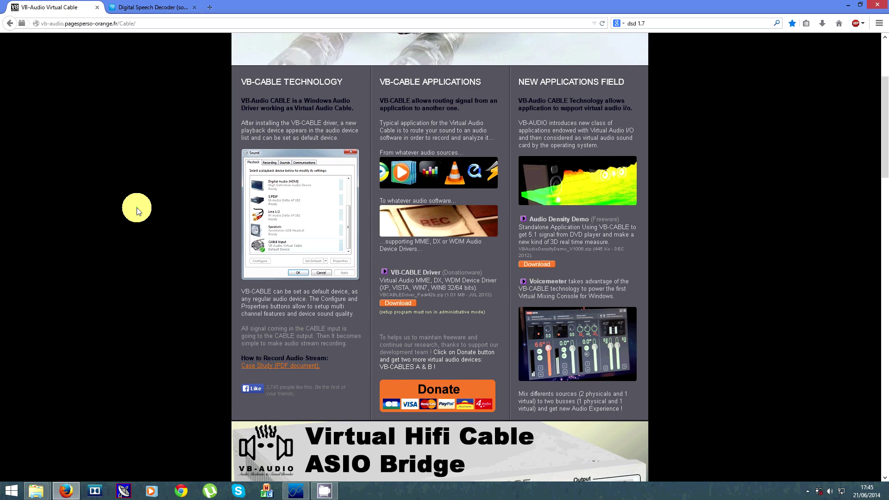
pyautogui.scroll(5, 137, 210)
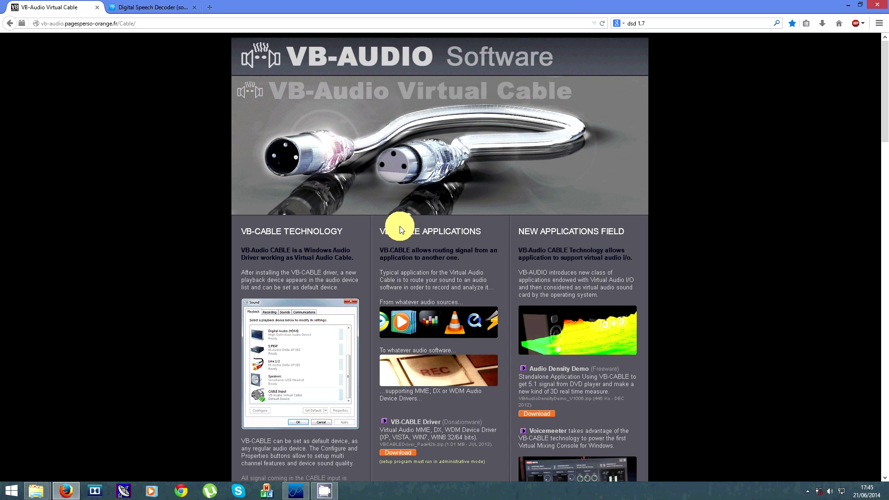
pyautogui.scroll(-3, 410, 232)
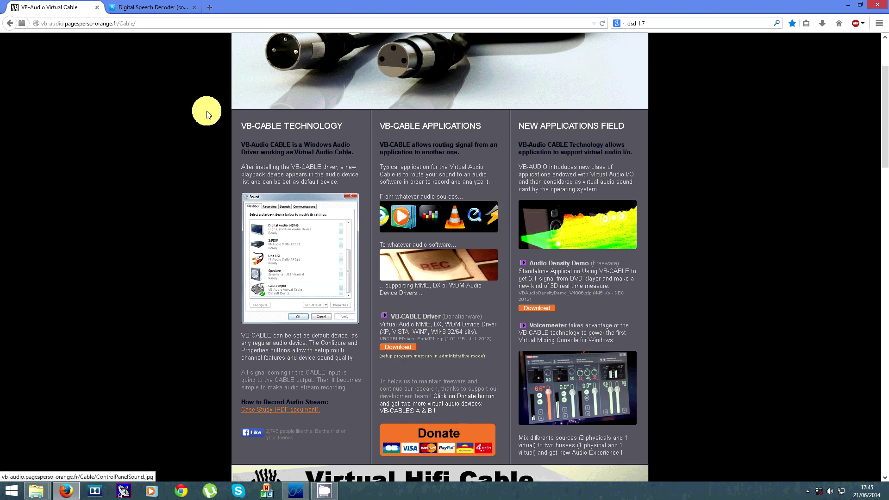
# Scroll the Digital Speech Decoder wiki to its Downloads table of Windows binaries, then return to VB-Audio.
pyautogui.click(149, 7)
pyautogui.scroll(10, 182, 229)
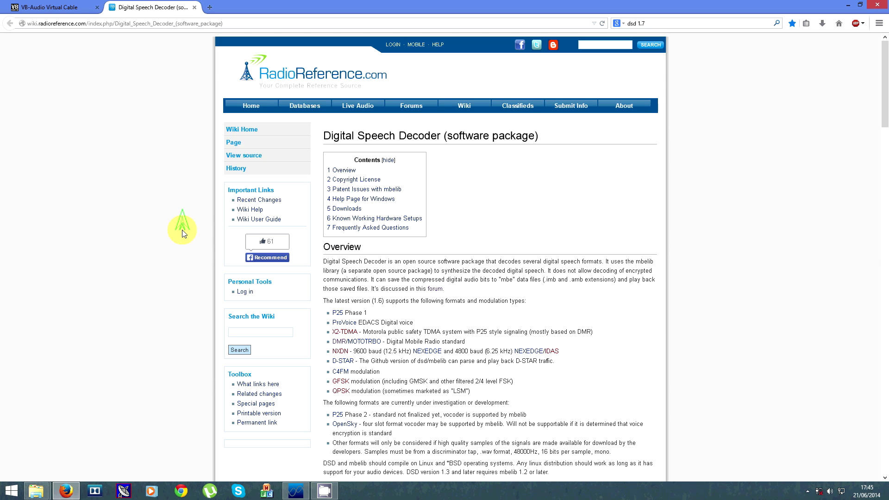
pyautogui.scroll(-10, 173, 244)
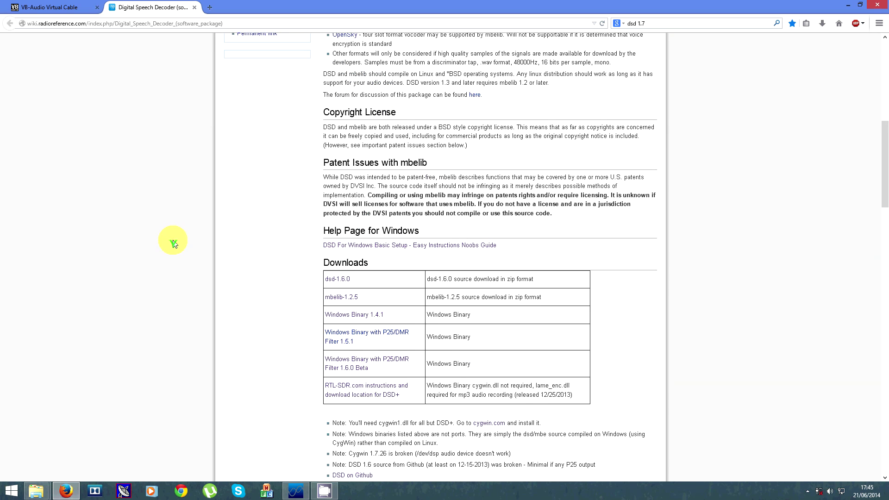
pyautogui.scroll(5, 192, 248)
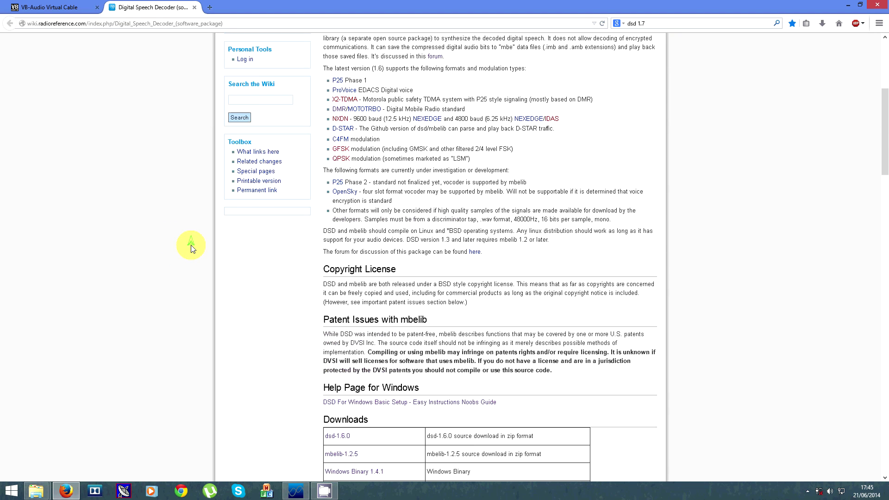
pyautogui.scroll(-5, 192, 249)
pyautogui.scroll(-2, 192, 248)
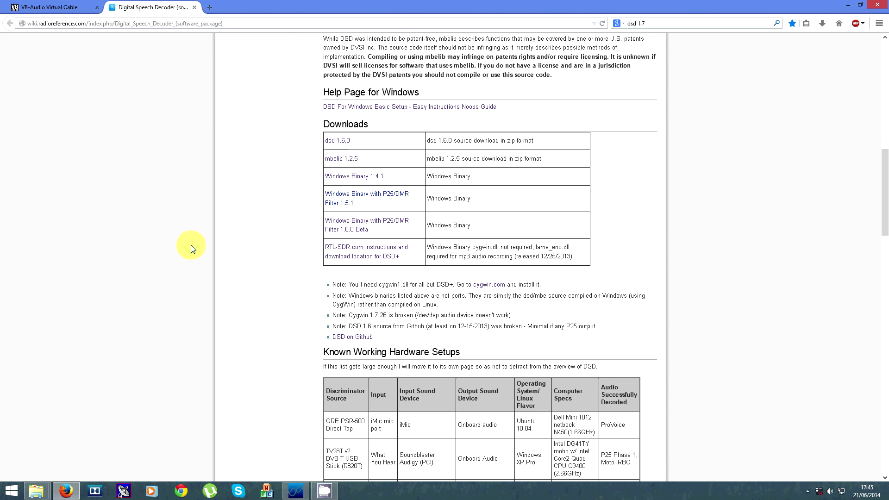
pyautogui.scroll(1, 186, 241)
pyautogui.scroll(1, 187, 241)
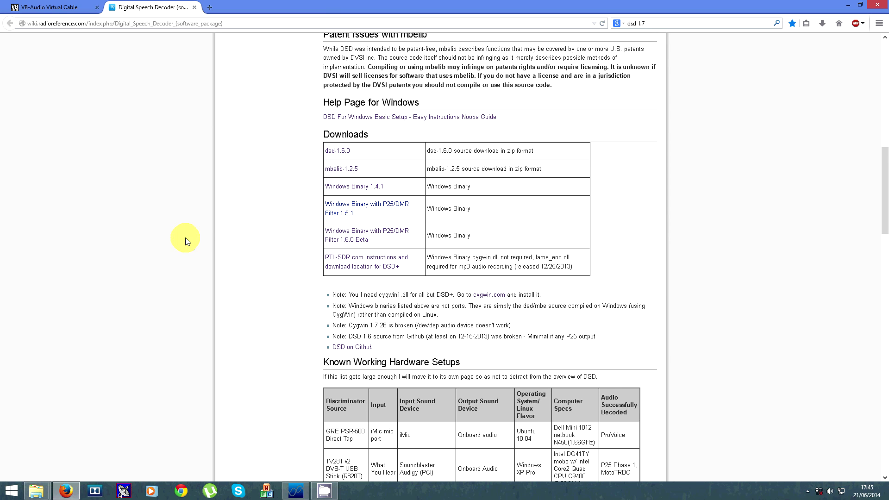
pyautogui.click(186, 240)
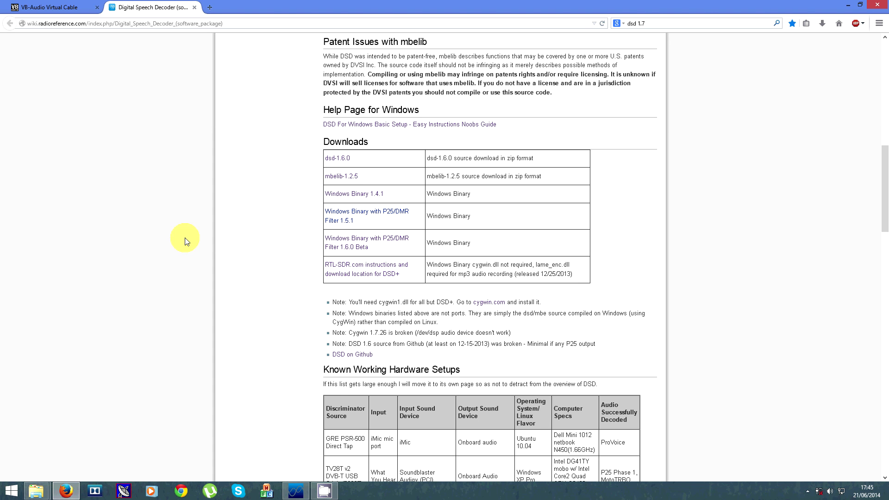
pyautogui.click(63, 7)
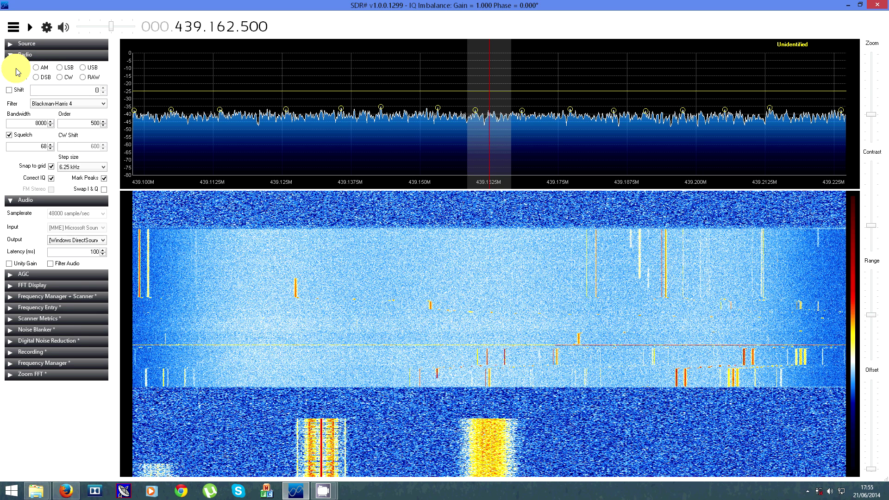
# Enter 68 as the squelch level in the Radio panel.
pyautogui.click(23, 125)
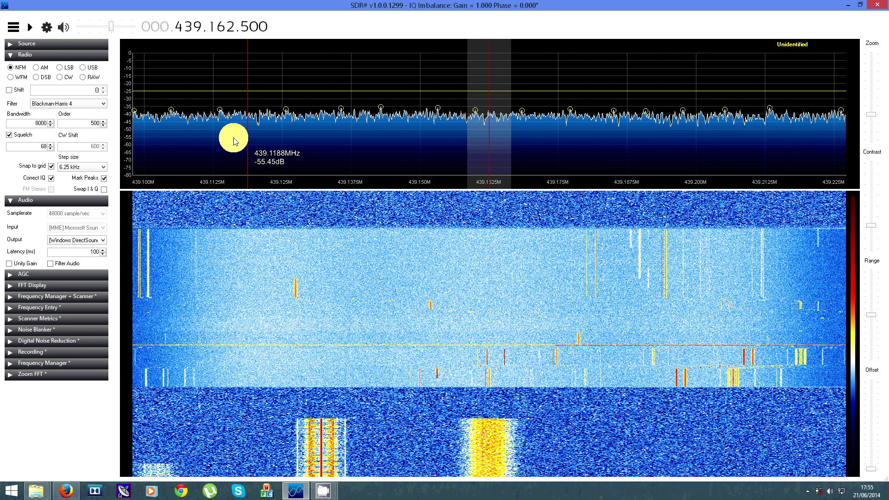
pyautogui.write('68')
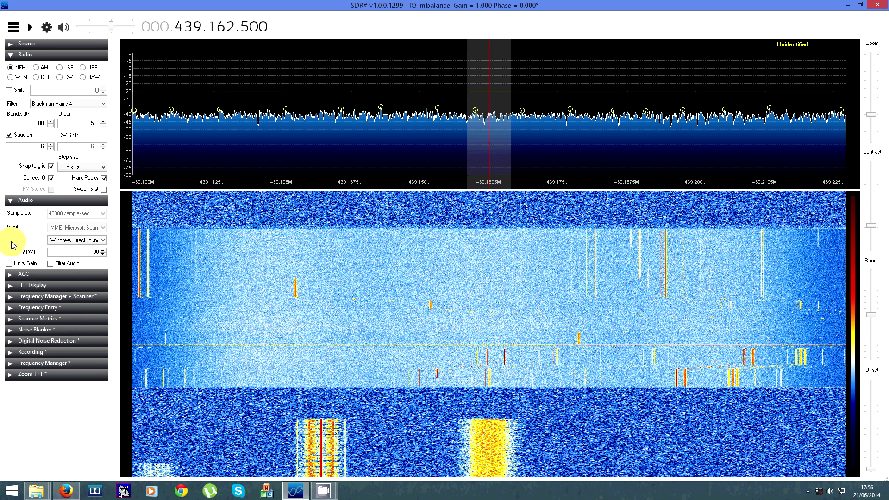
# Set the audio output device to [Windows DirectSound] CABLE Input (VB-Audio Virtual Cable).
pyautogui.click(69, 240)
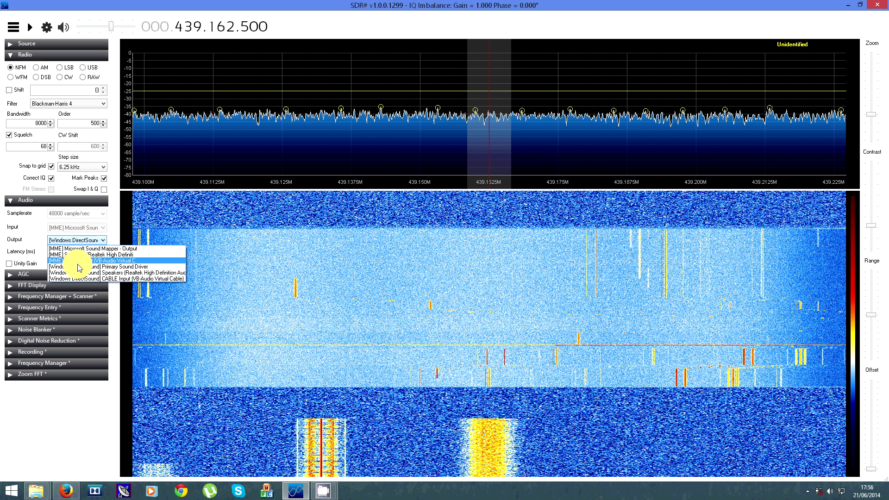
pyautogui.click(142, 279)
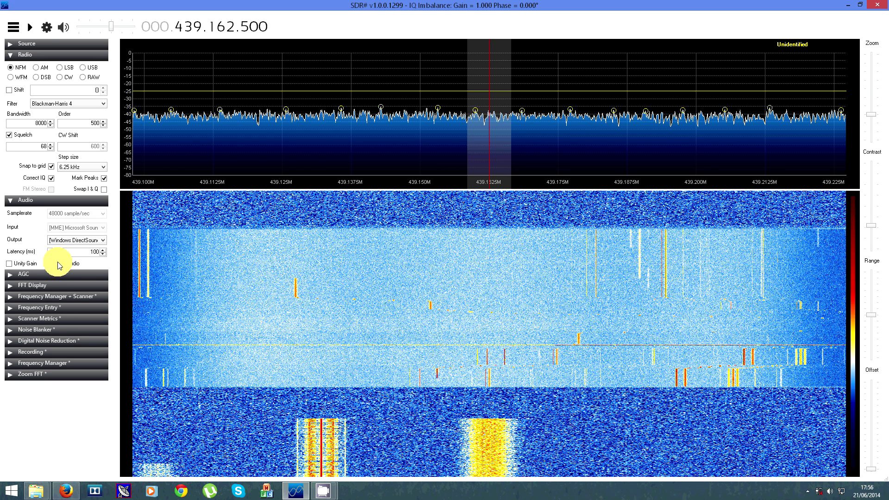
# In the RTL-SDR Controller, keep the sample rate at 2.048 MSPS and close it.
pyautogui.click(45, 31)
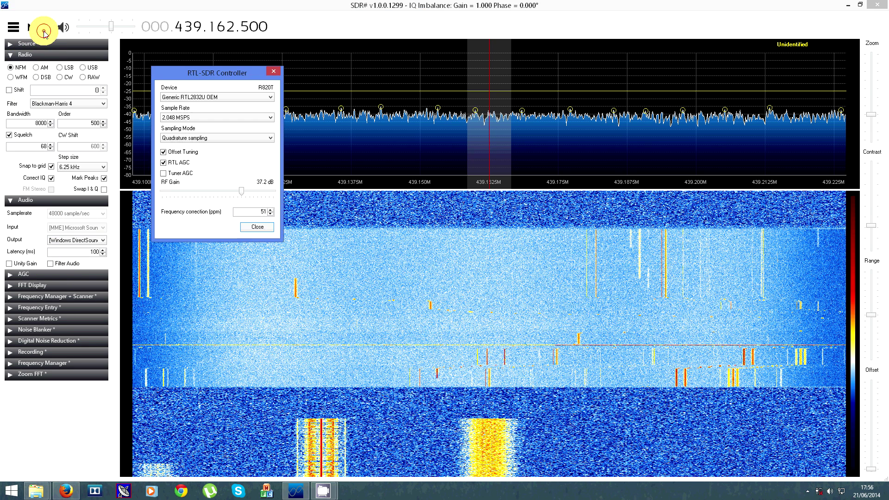
pyautogui.moveTo(182, 74); pyautogui.dragTo(204, 91)
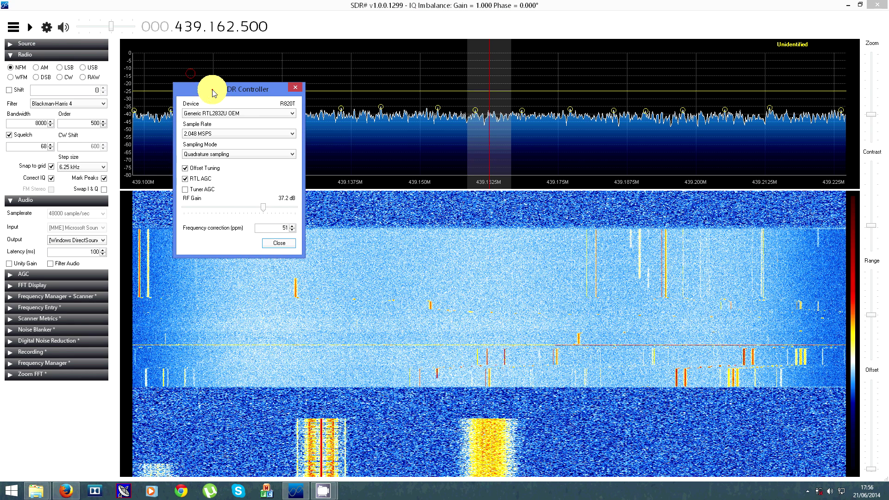
pyautogui.click(200, 139)
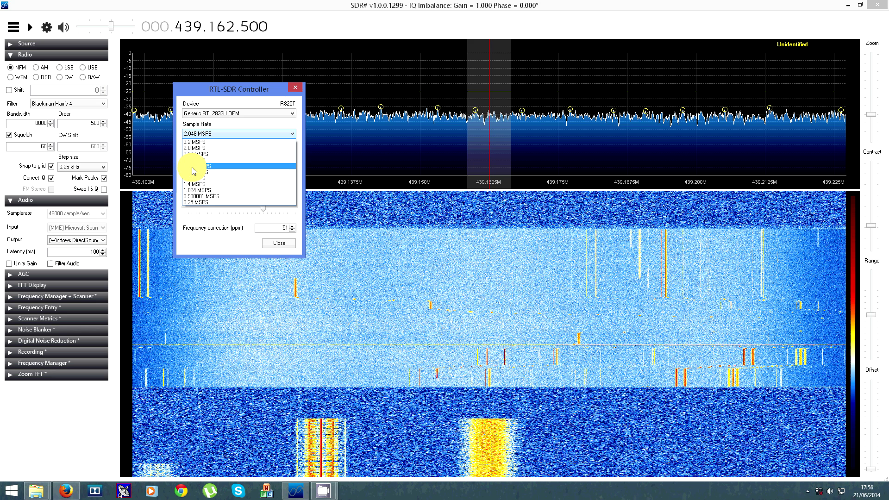
pyautogui.click(239, 167)
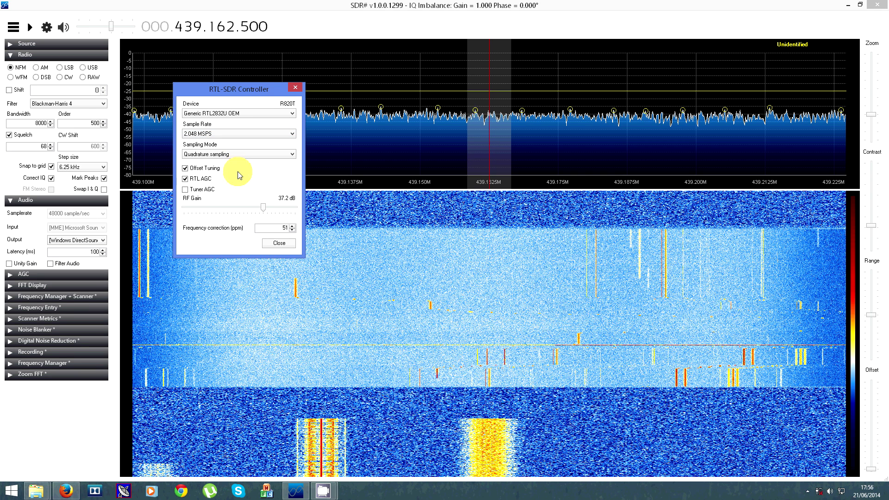
pyautogui.click(272, 243)
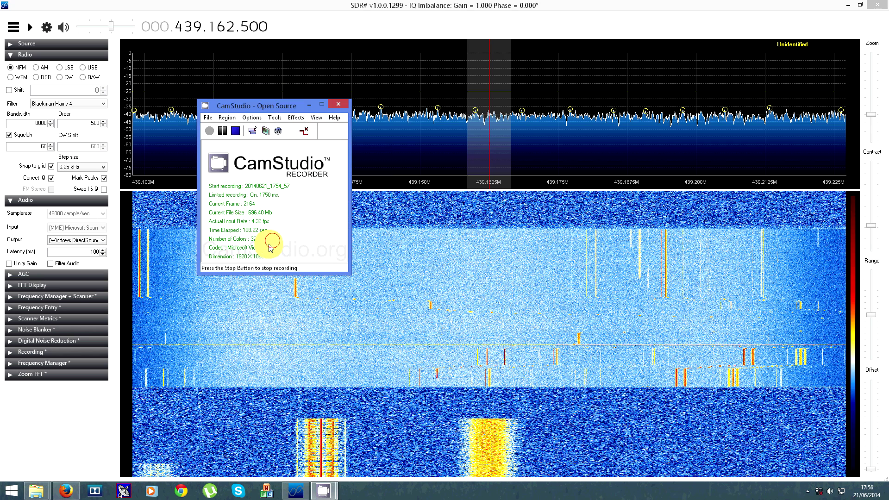
pyautogui.click(310, 104)
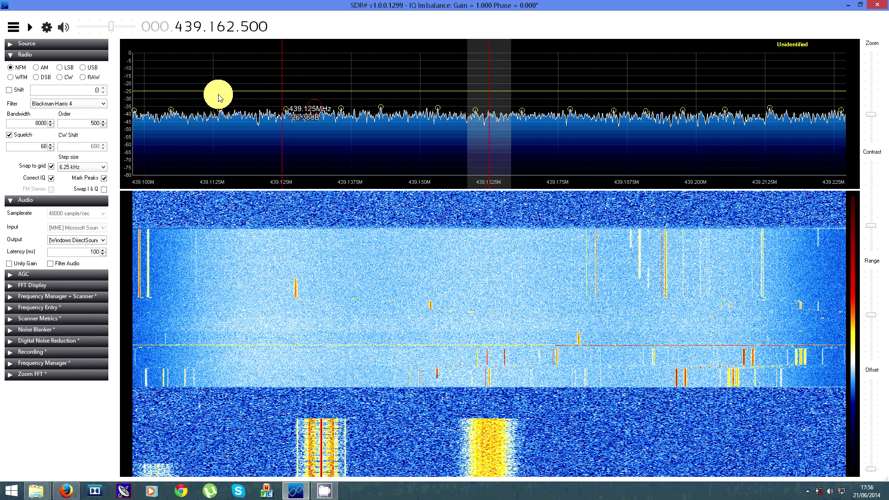
pyautogui.rightClick(830, 491)
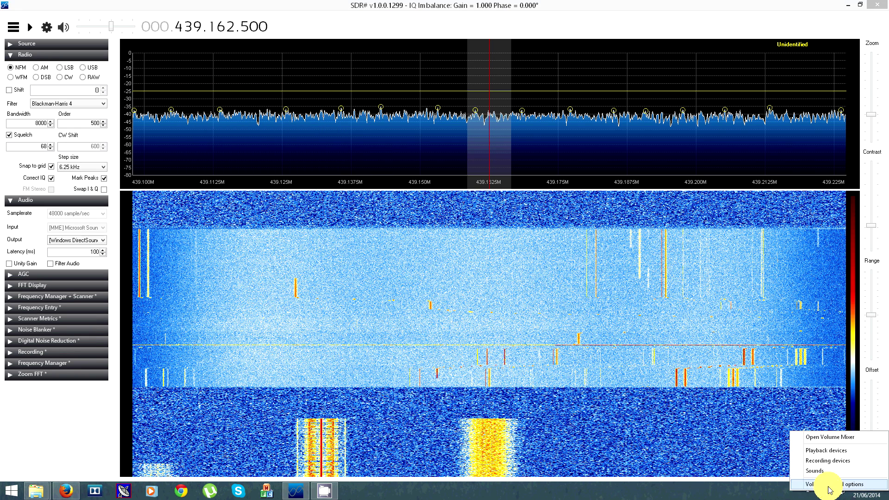
pyautogui.click(852, 463)
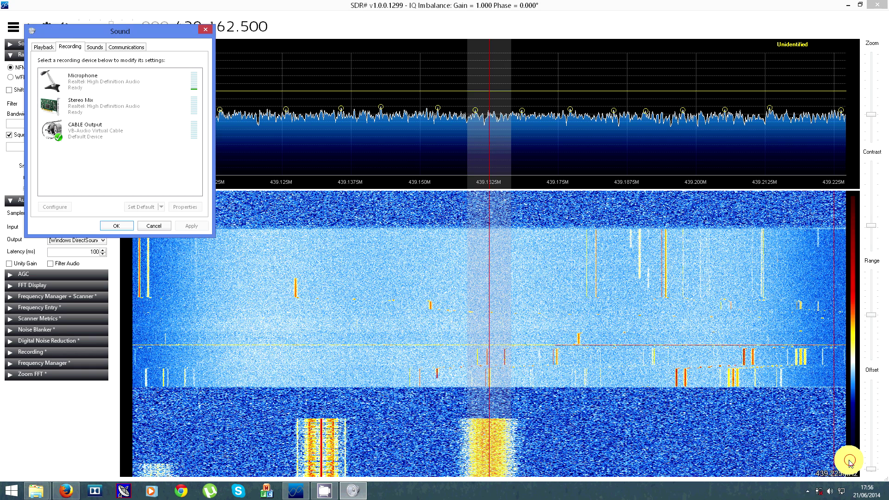
pyautogui.rightClick(830, 495)
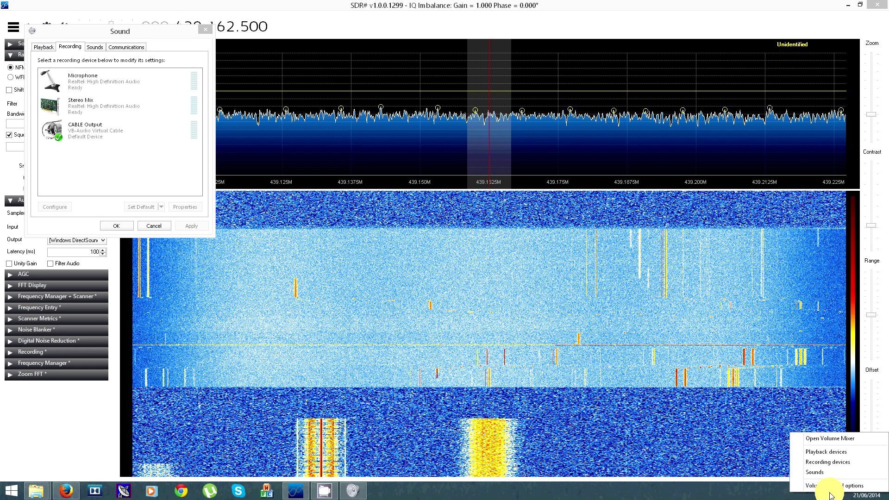
pyautogui.click(833, 463)
pyautogui.click(113, 128)
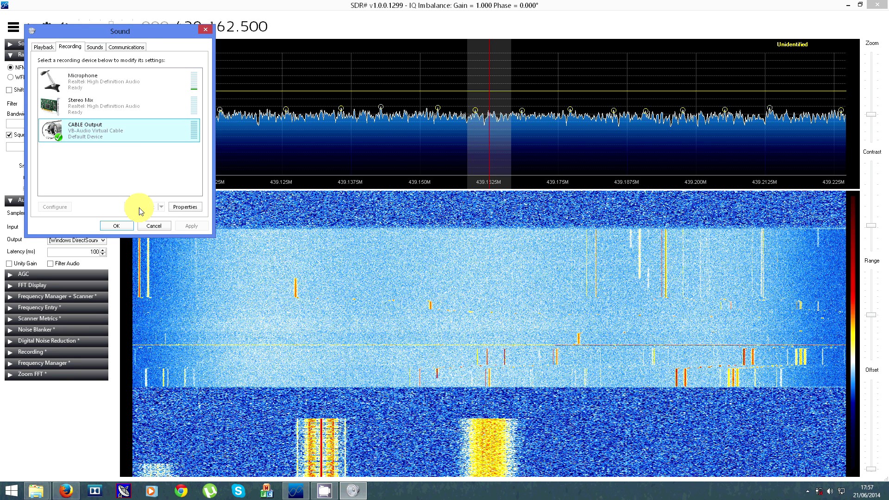
pyautogui.click(122, 231)
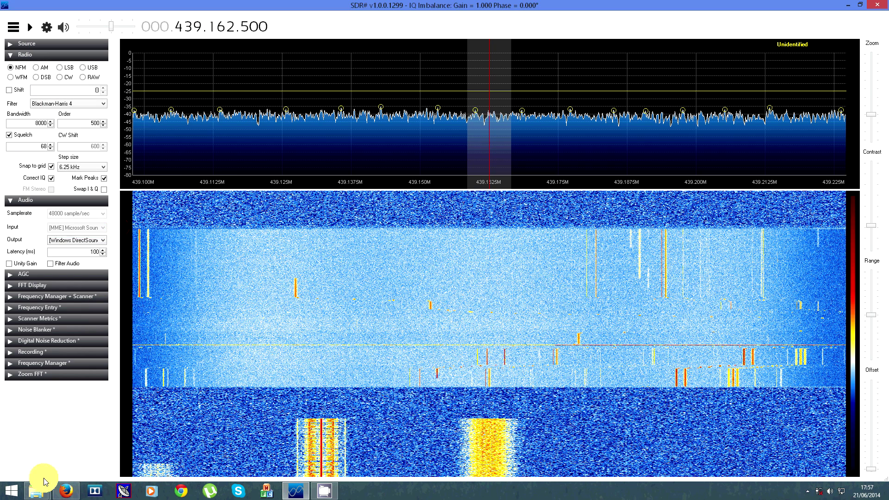
# Bring the dsd folder window forward, move it right, and run DMR inverted.bat.
pyautogui.moveTo(43, 479)
pyautogui.click(55, 452)
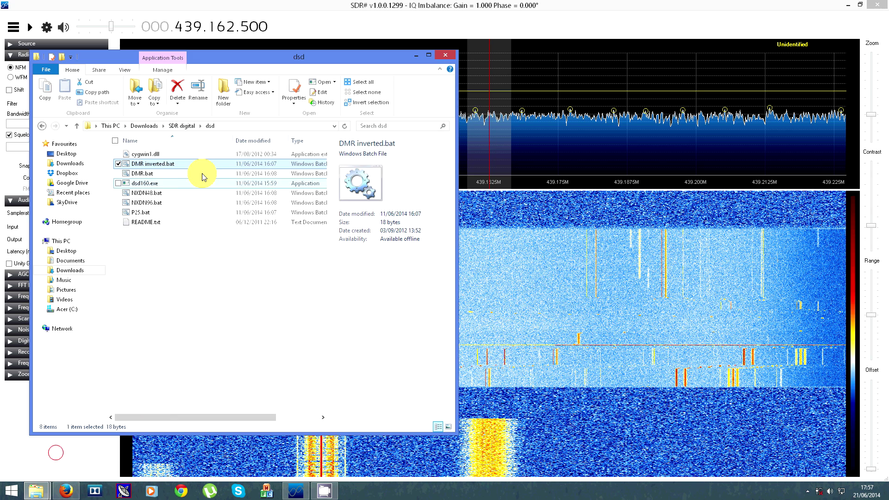
pyautogui.moveTo(208, 63); pyautogui.dragTo(560, 73)
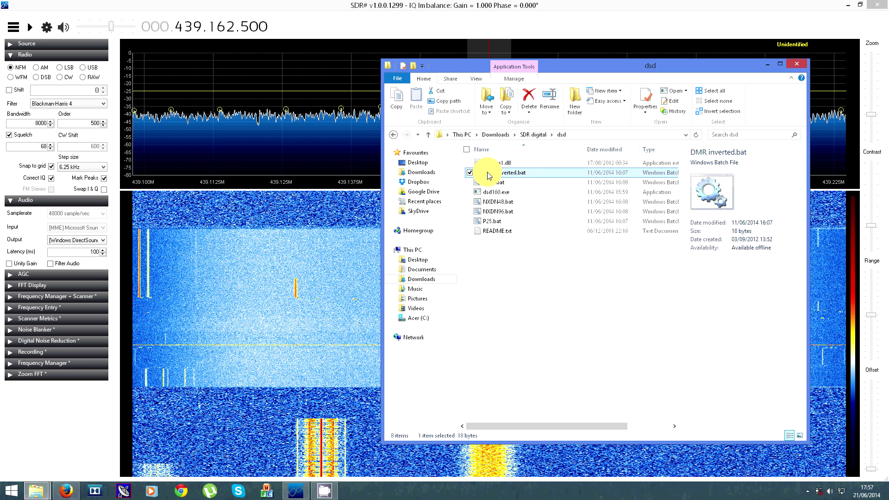
pyautogui.doubleClick(554, 174)
# Move the DSD decoder console down over the waterfall, then bring SDR# back in front.
pyautogui.click(479, 10)
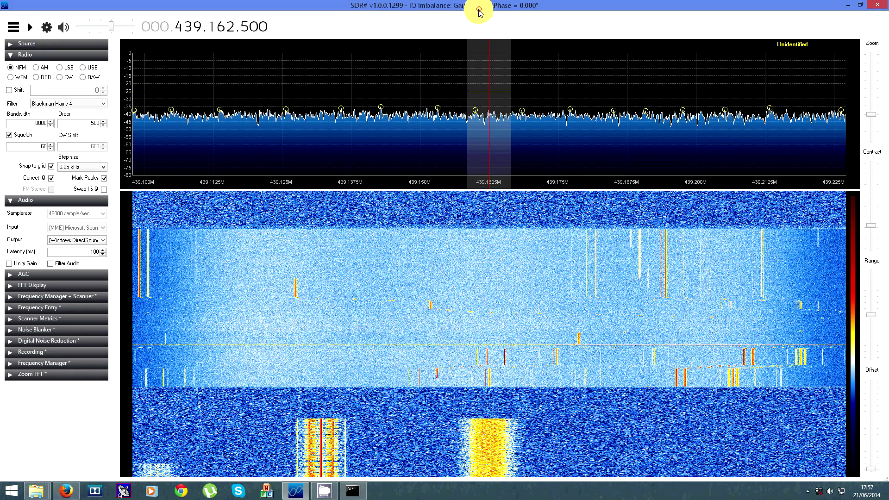
pyautogui.click(353, 491)
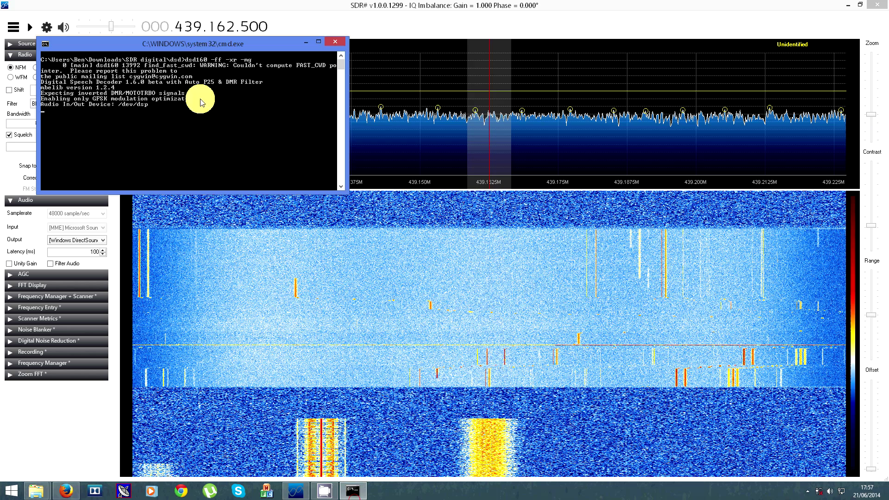
pyautogui.moveTo(200, 52); pyautogui.dragTo(286, 200)
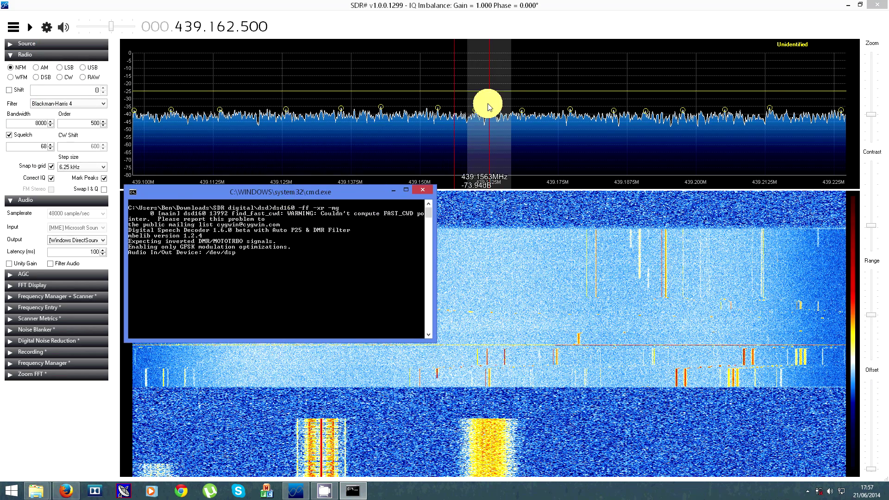
pyautogui.click(493, 28)
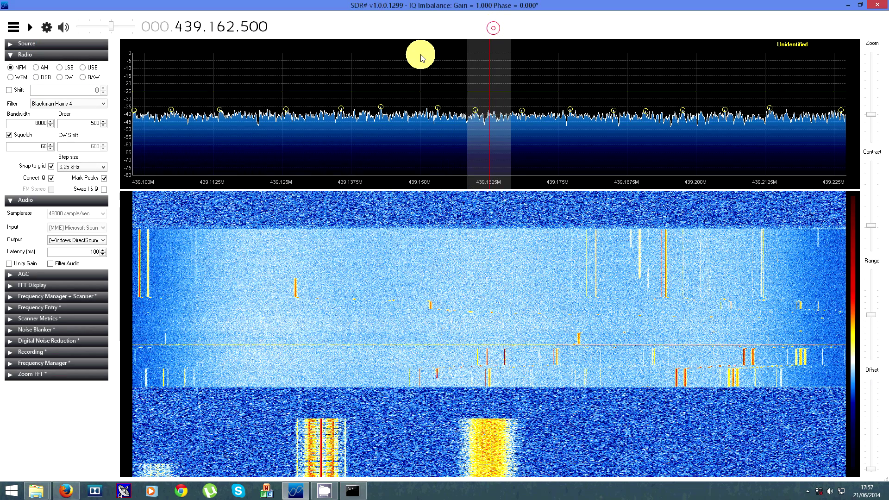
# Start receiving 439.162.500 and view the DSD console decoding the inverted DMR traffic.
pyautogui.click(27, 30)
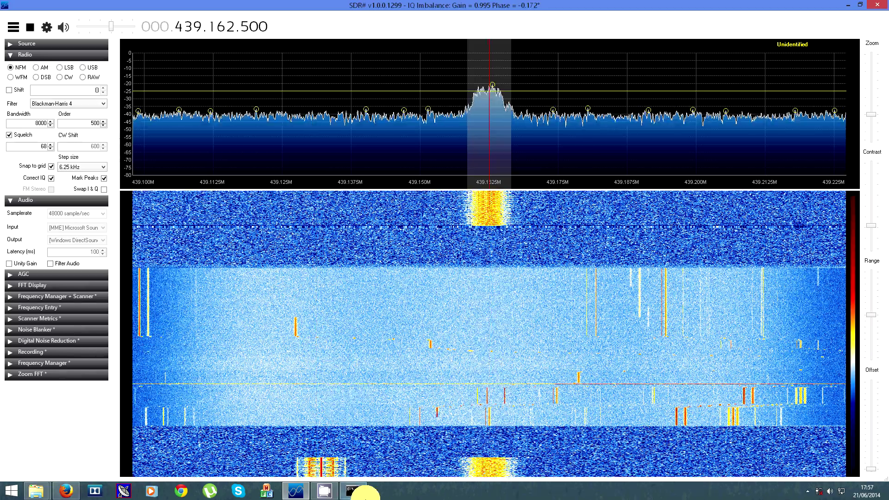
pyautogui.click(365, 498)
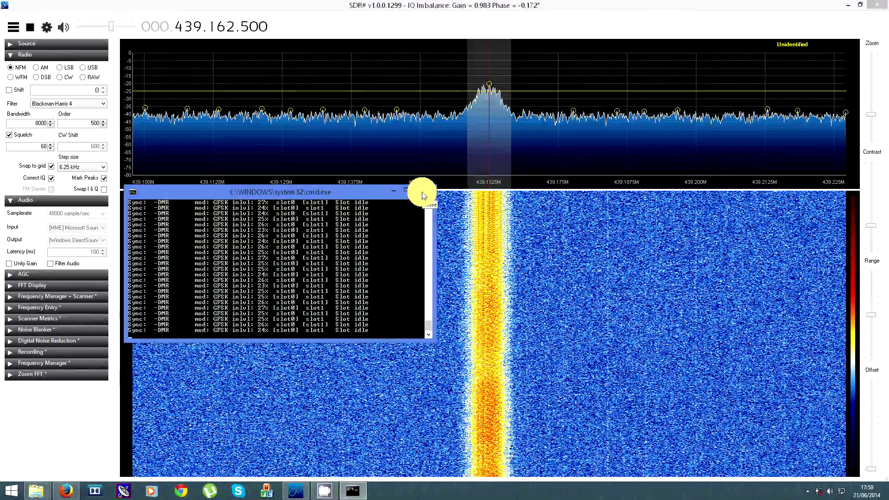
# Close the DSD decoder console window.
pyautogui.click(423, 193)
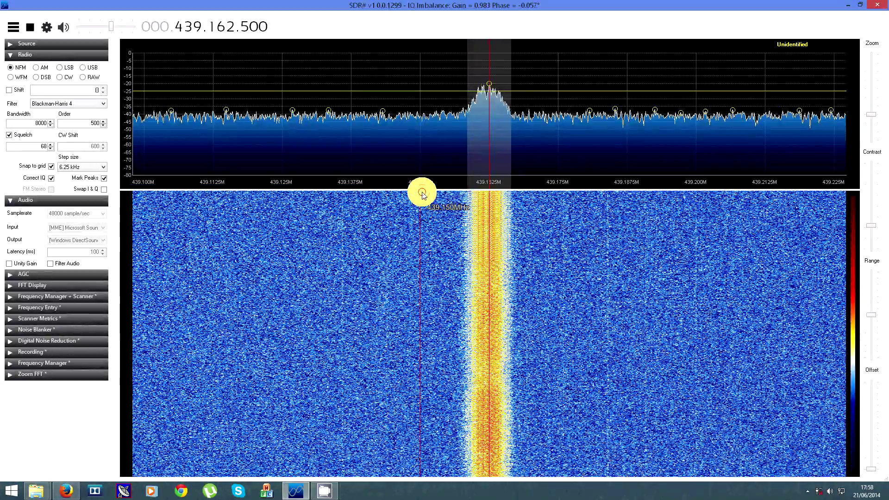